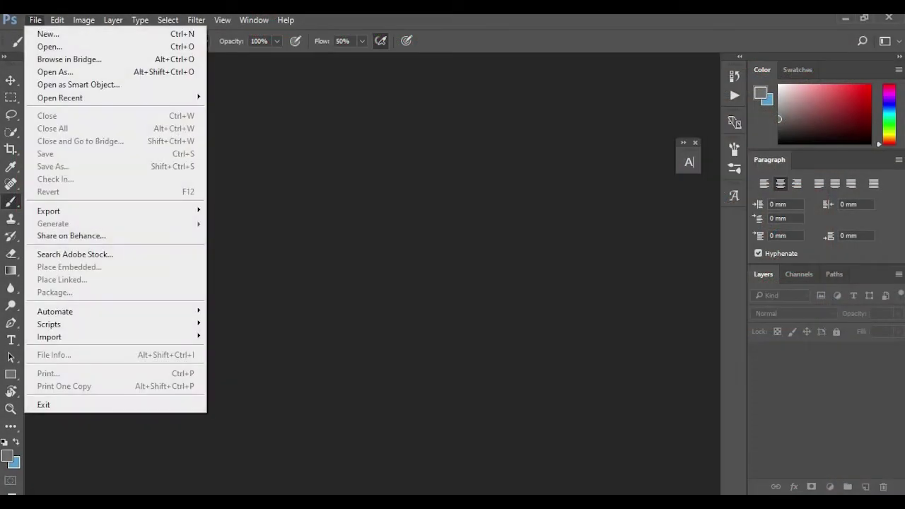
Open the portrait photo fashion-man-person-holiday-36469.jpg.
key("Down")
key("Down")
key("Return")
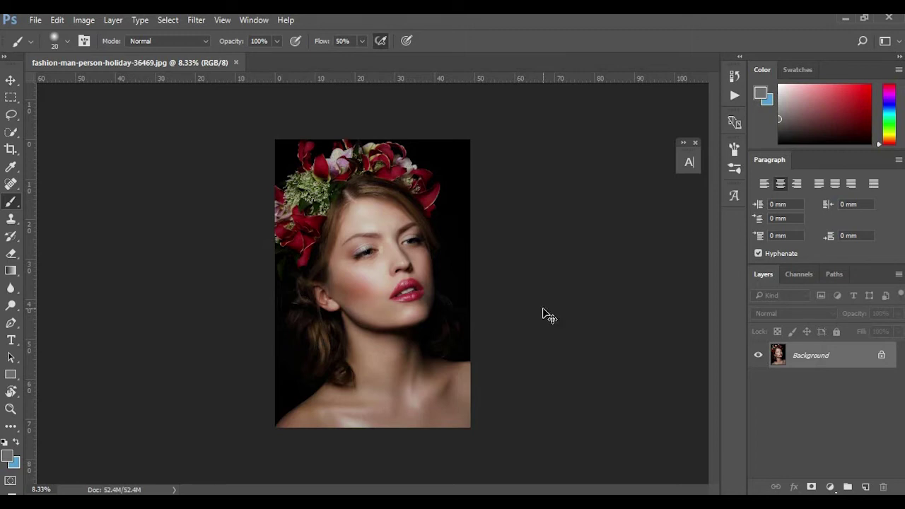
key("ctrl+plus")
key("ctrl+plus")
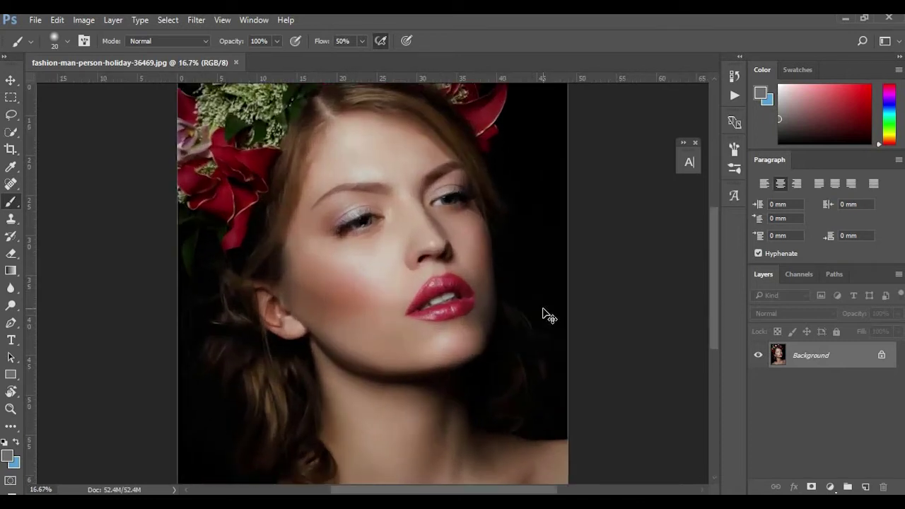
key("ctrl+plus")
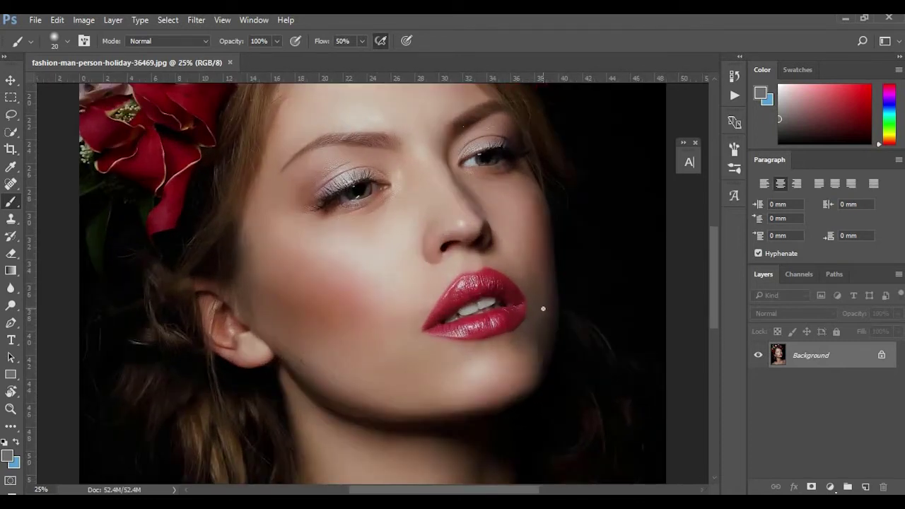
key("ctrl+minus")
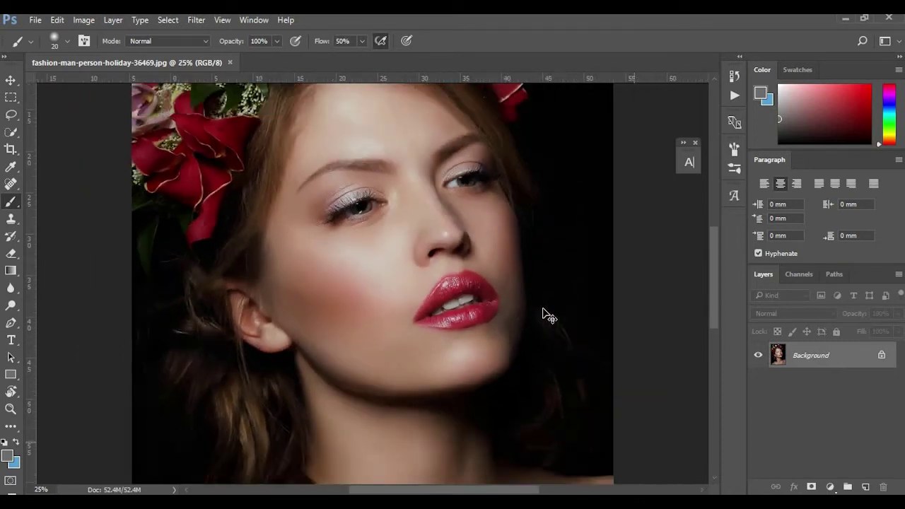
key("ctrl+minus")
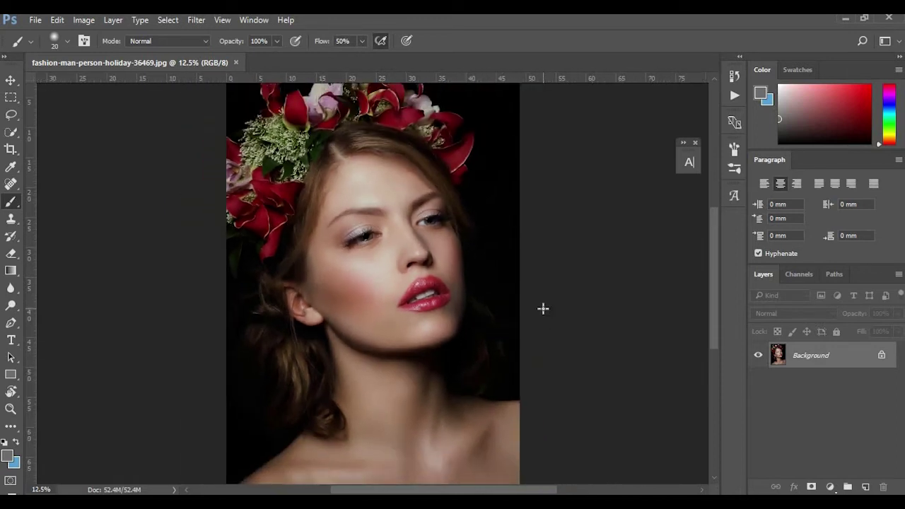
key("ctrl+minus")
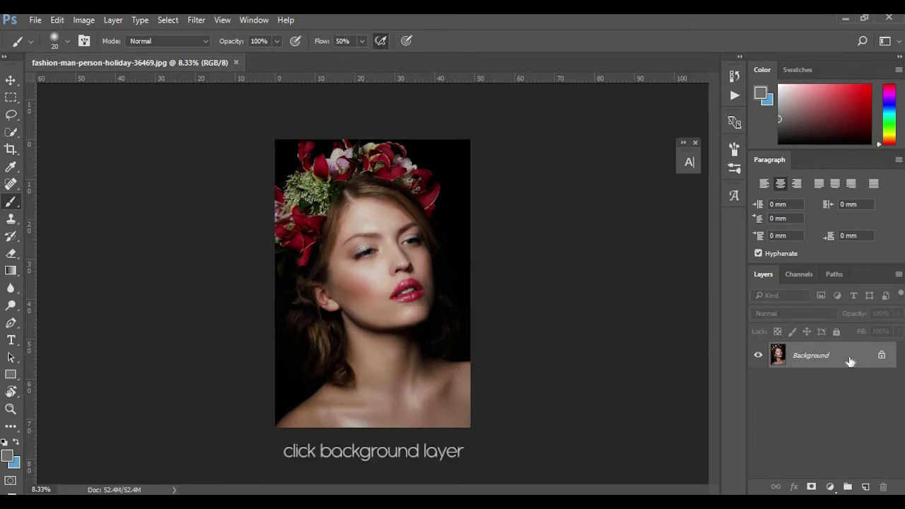
Duplicate the Background layer as a new layer named 'dodge'.
left_click(111, 21)
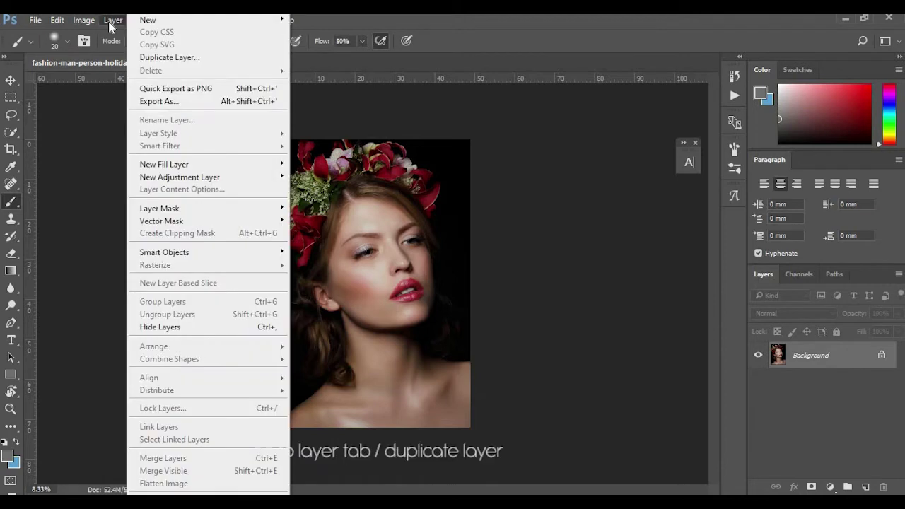
left_click(176, 59)
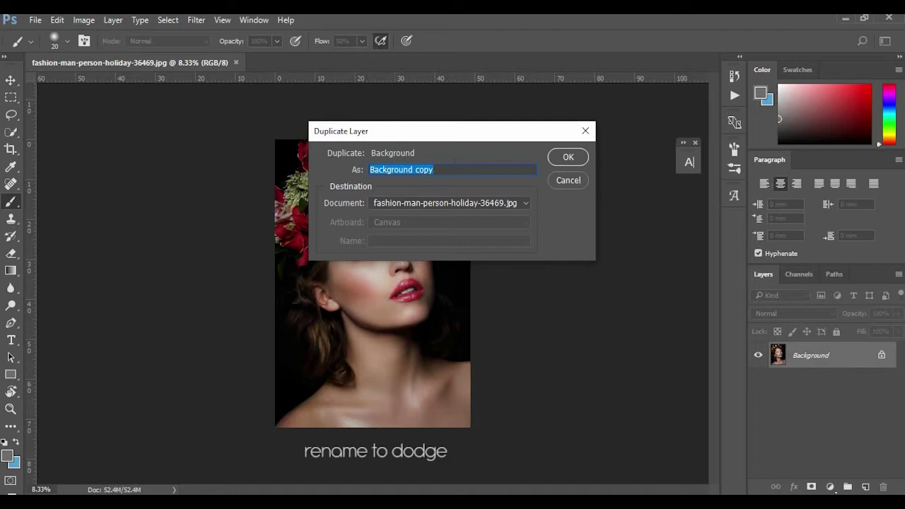
type("dod")
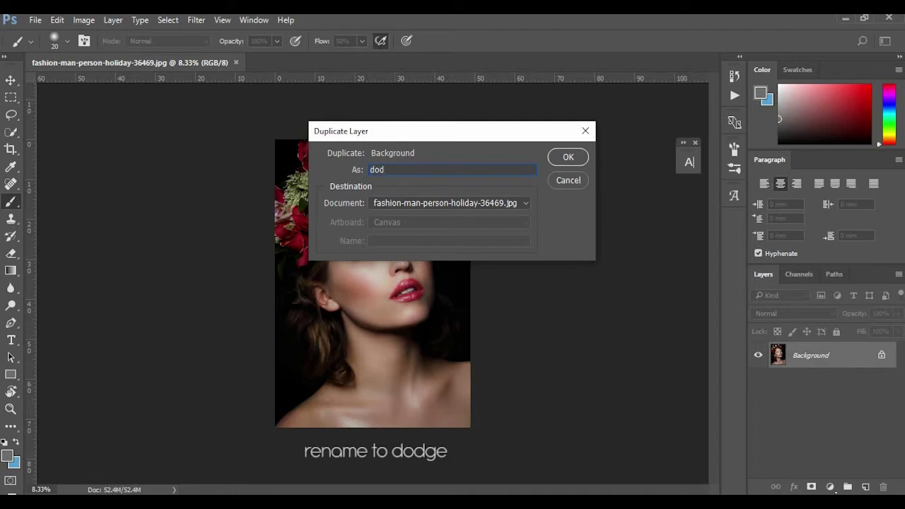
type("ge")
left_click(558, 159)
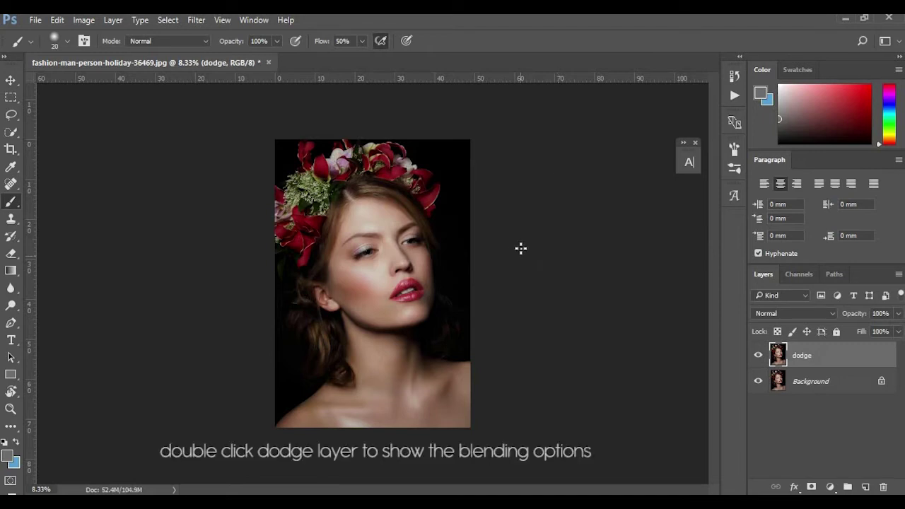
Set the dodge layer's blend mode to Screen in its Blending Options.
double_click(834, 356)
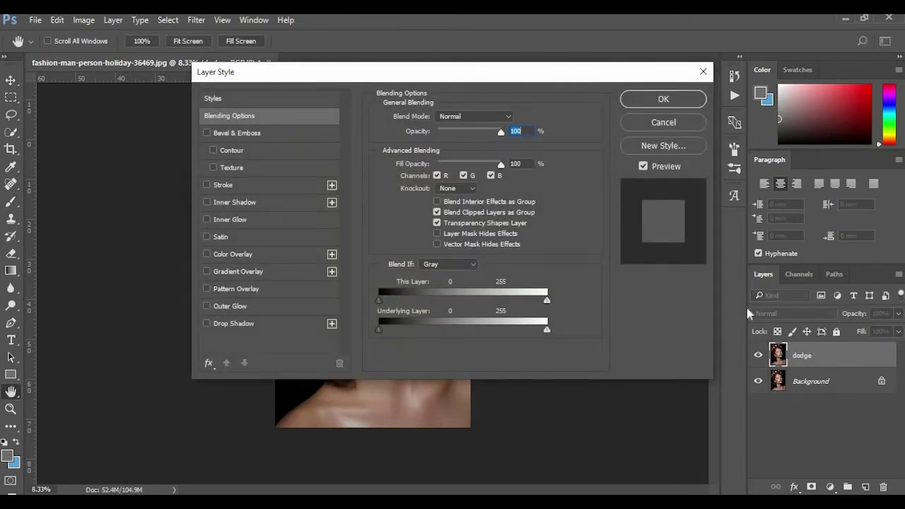
left_click(509, 119)
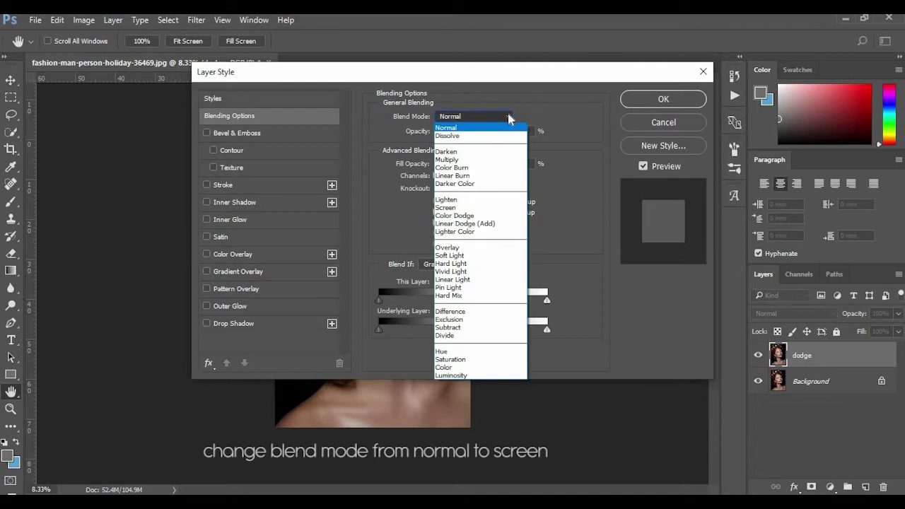
left_click(475, 208)
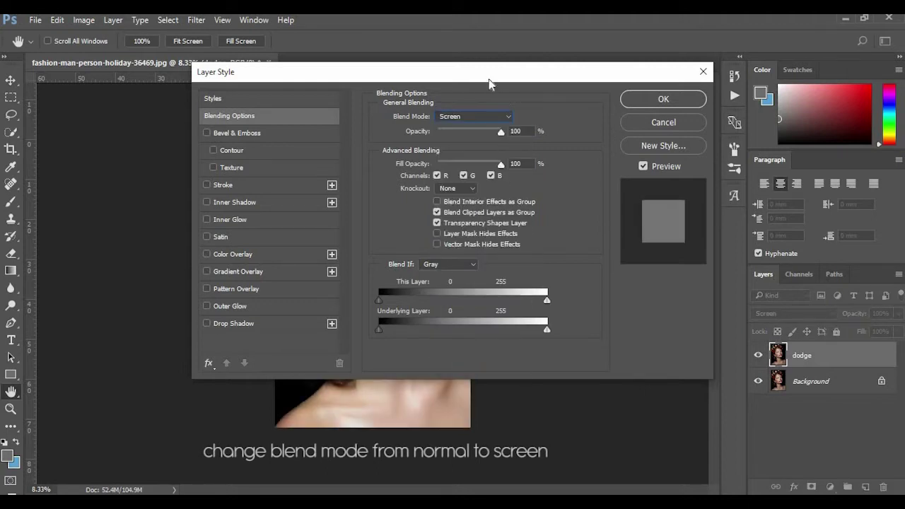
mouse_move(484, 74)
left_mouse_down()
mouse_move(760, 106)
mouse_move(755, 90)
left_mouse_up()
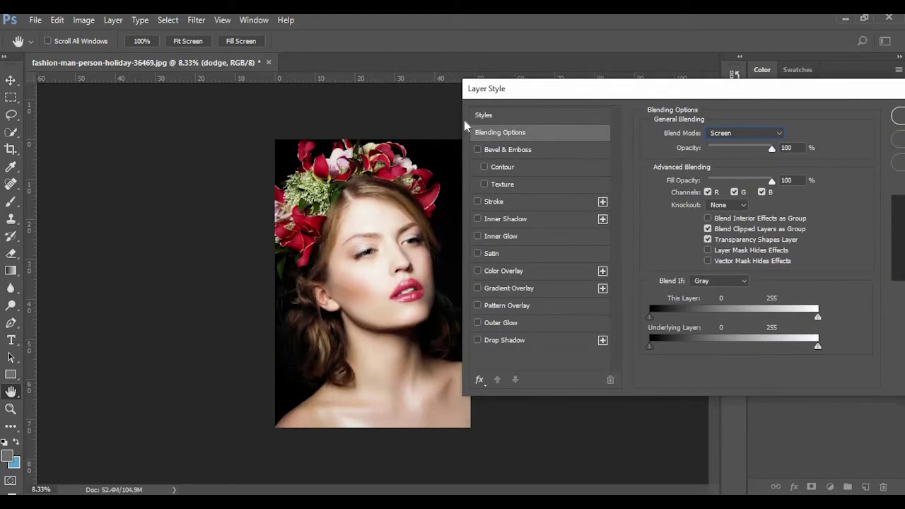
Move the dodge layer's Blend If Underlying Layer black slider to about 133.
left_click_drag(579, 92, 600, 81)
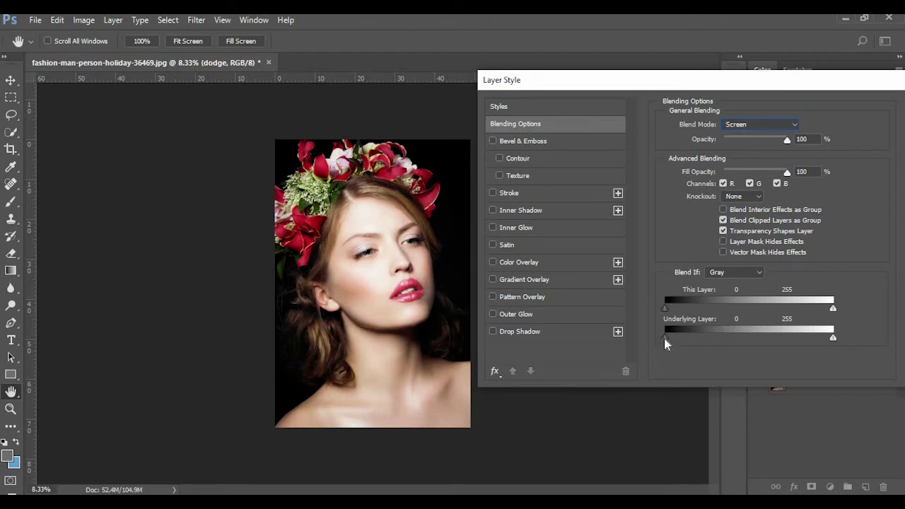
mouse_move(664, 338)
left_mouse_down()
mouse_move(792, 337)
mouse_move(754, 337)
left_mouse_up()
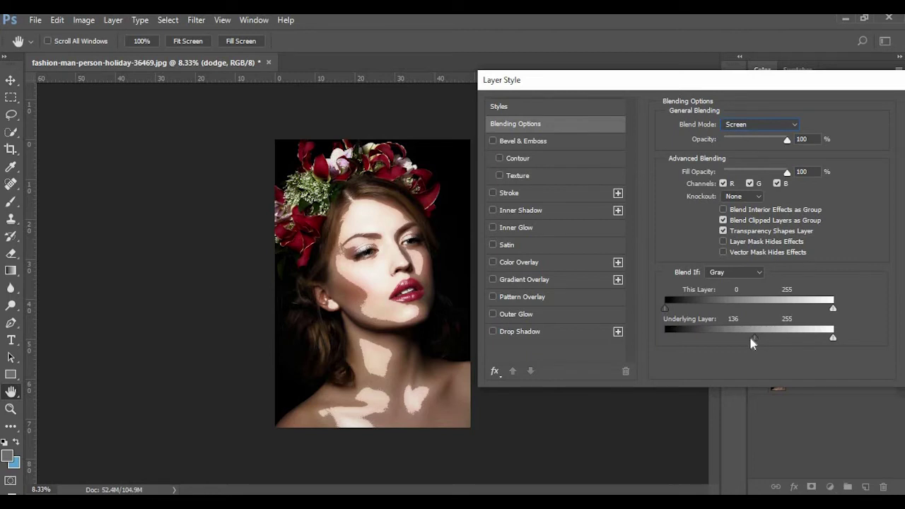
left_click_drag(750, 338, 752, 334)
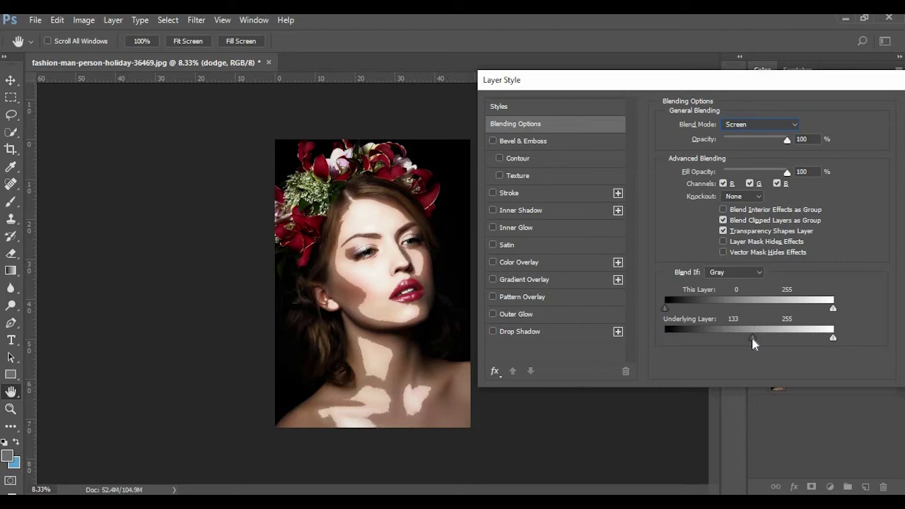
Split the underlying black slider to 134 / 193 to feather the brightening.
left_click_drag(752, 336, 777, 336)
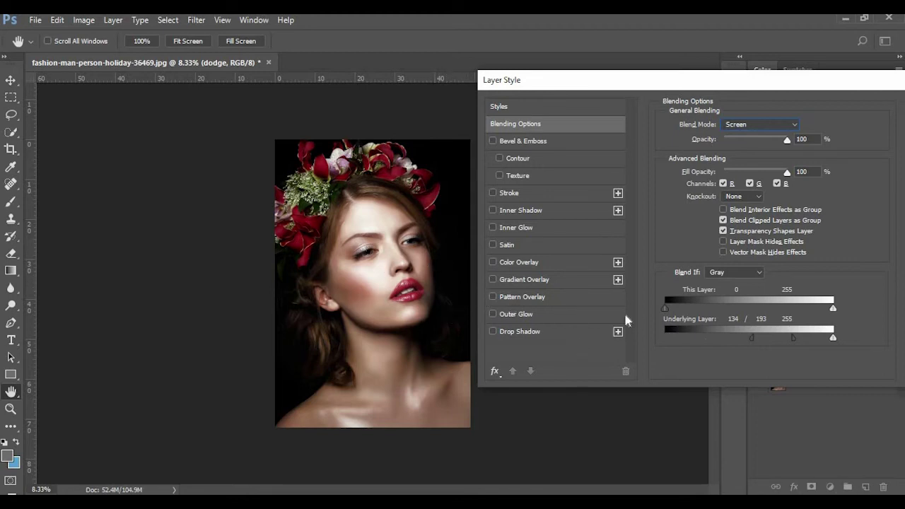
Apply the dodge layer style, toggle dodge off and on to compare, then select Background.
left_click_drag(789, 91, 692, 89)
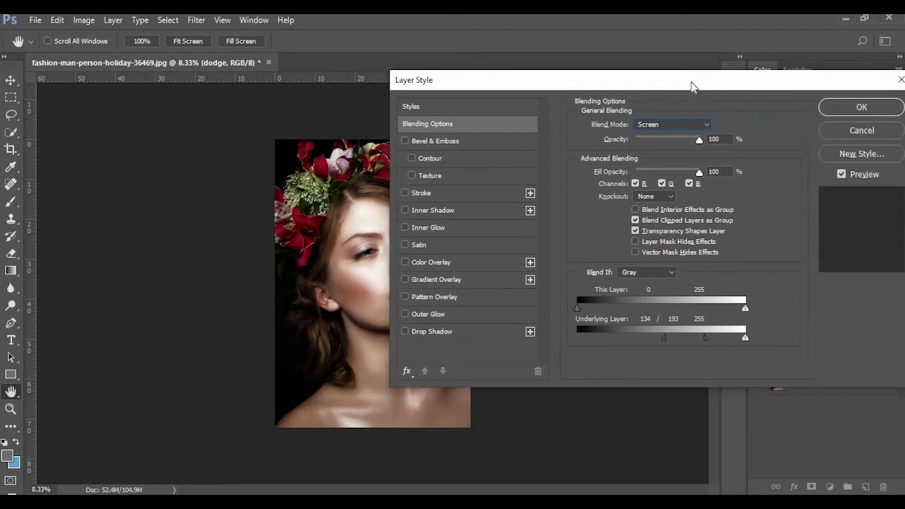
left_click(836, 106)
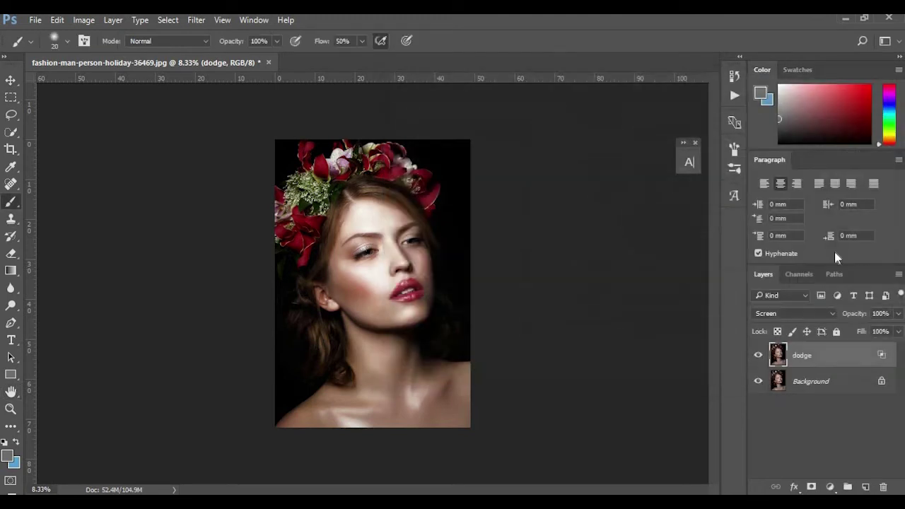
left_click(756, 355)
left_click(757, 355)
left_click(856, 385)
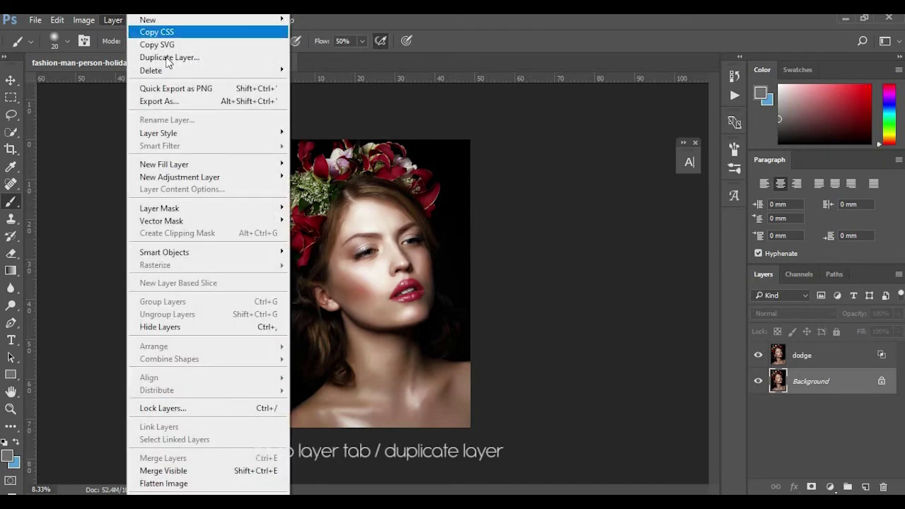
Duplicate Background as a layer named 'burn' and move it above dodge.
left_click(168, 59)
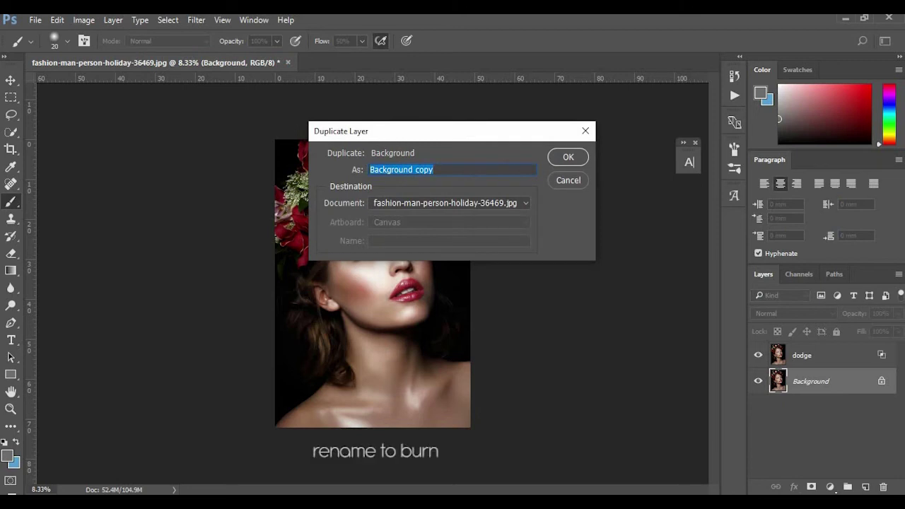
type("bur")
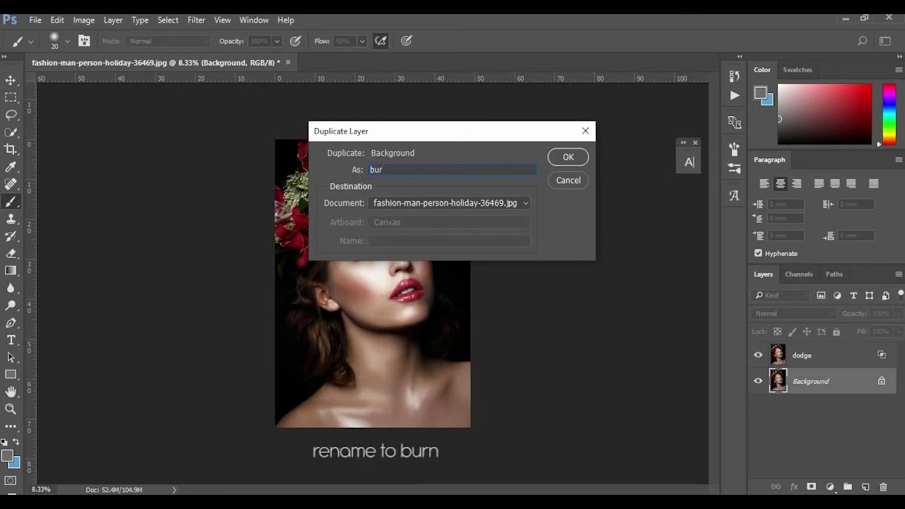
type("n")
left_click(571, 163)
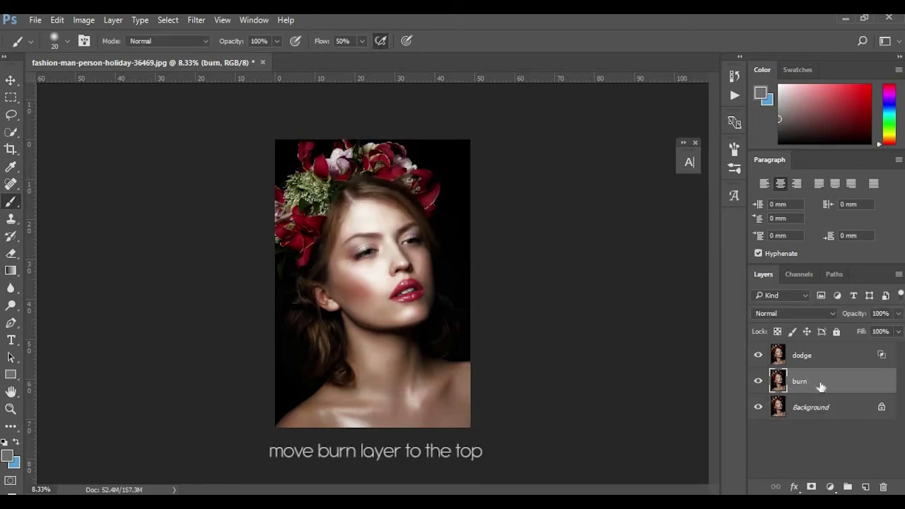
left_click_drag(820, 385, 821, 351)
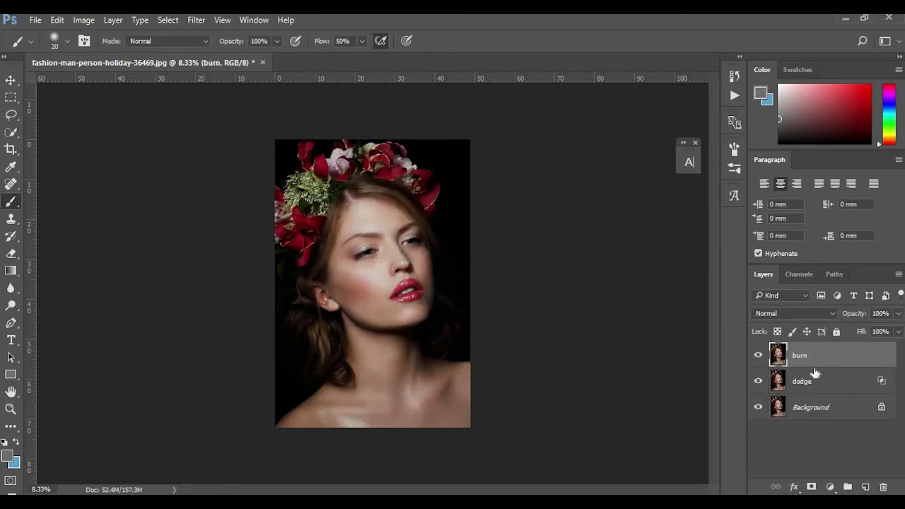
Set the burn layer's blend mode to Multiply in its Layer Style dialog.
double_click(856, 359)
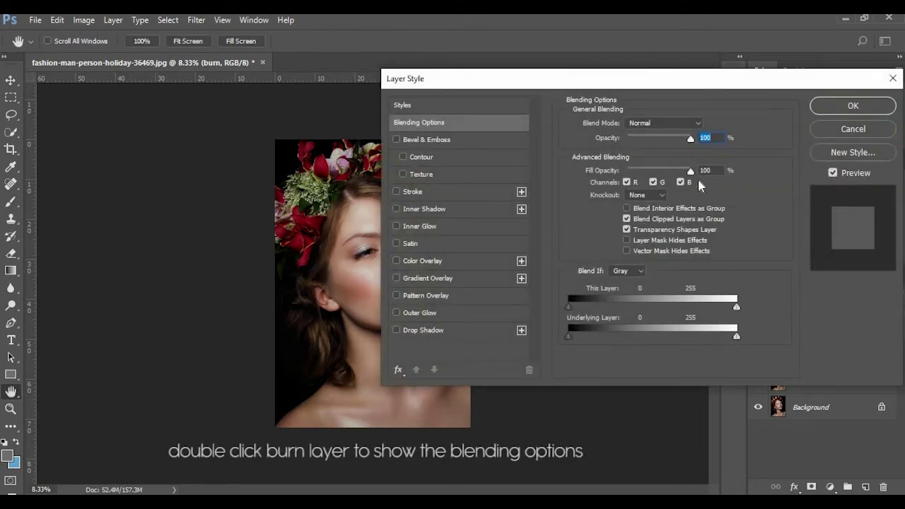
left_click(697, 124)
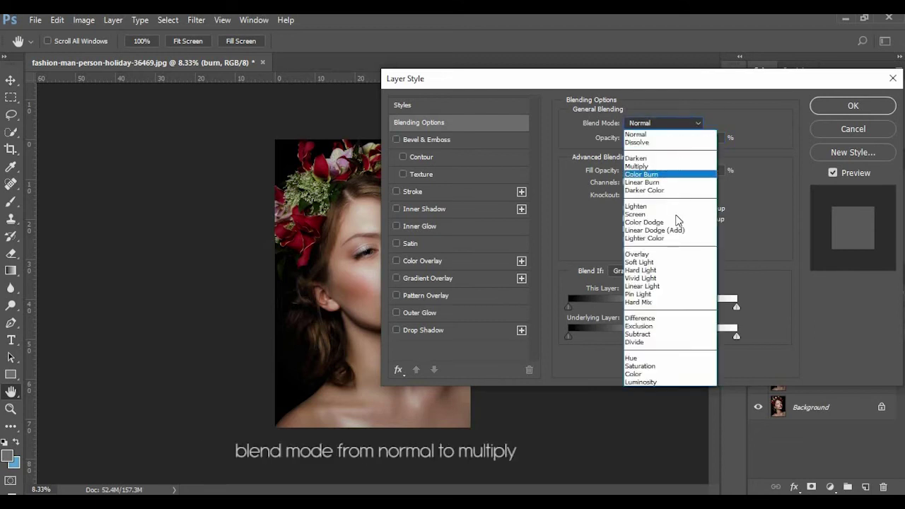
left_click(665, 166)
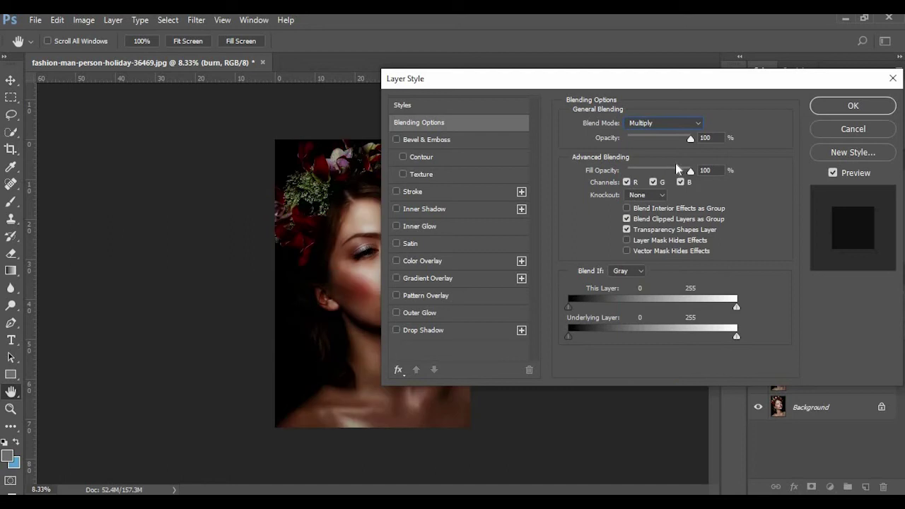
left_click_drag(642, 81, 706, 90)
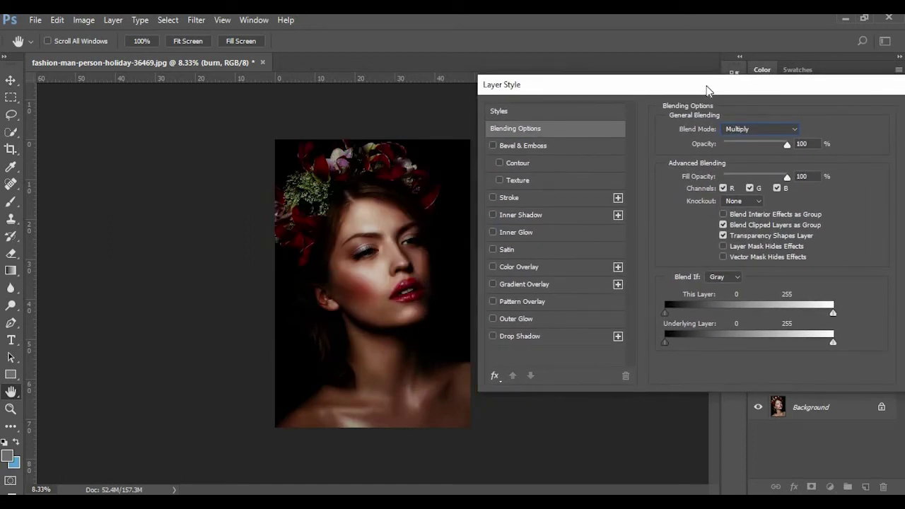
left_click_drag(706, 89, 708, 90)
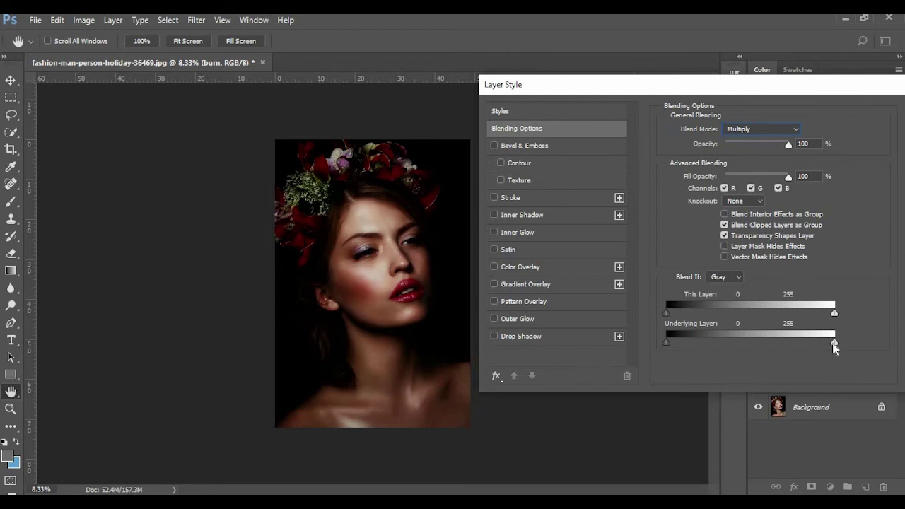
Feather the burn layer's Underlying Layer white point to 106/255 and apply the style.
mouse_move(833, 344)
left_mouse_down()
mouse_move(765, 332)
mouse_move(759, 343)
left_mouse_up()
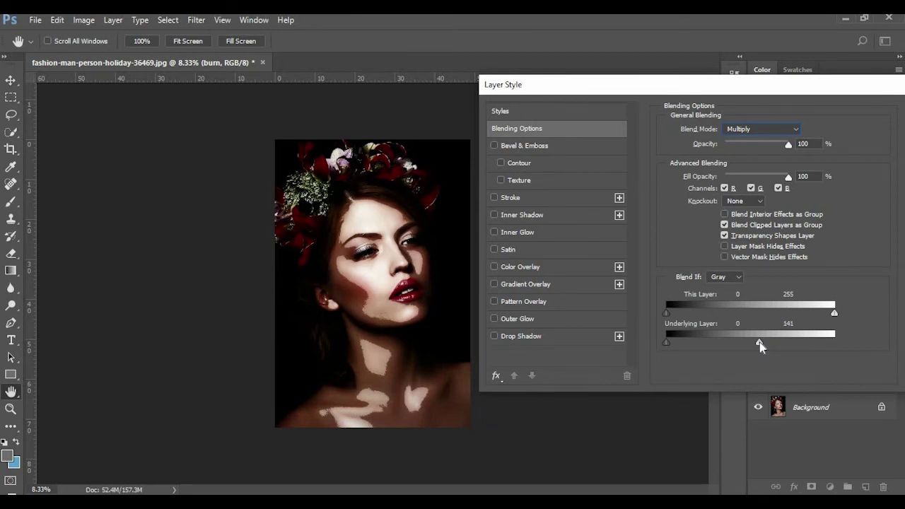
left_click_drag(759, 342, 835, 343)
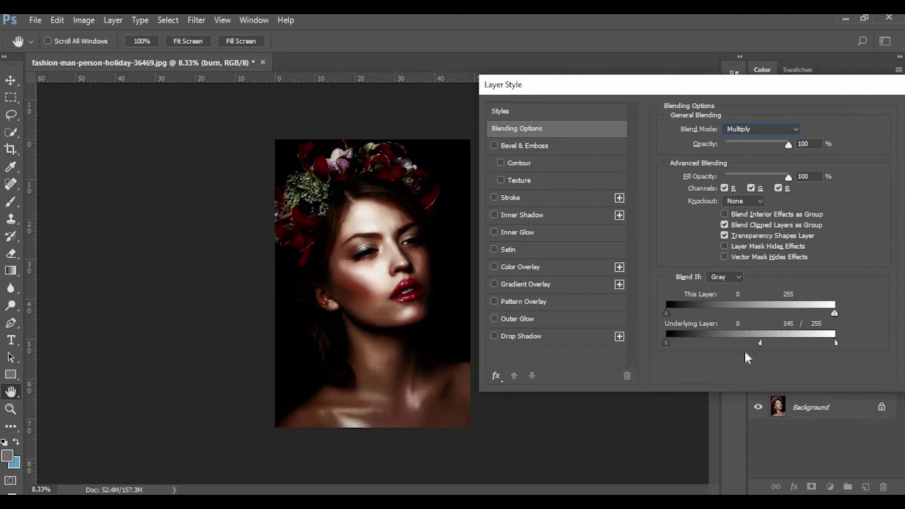
left_click_drag(752, 344, 732, 341)
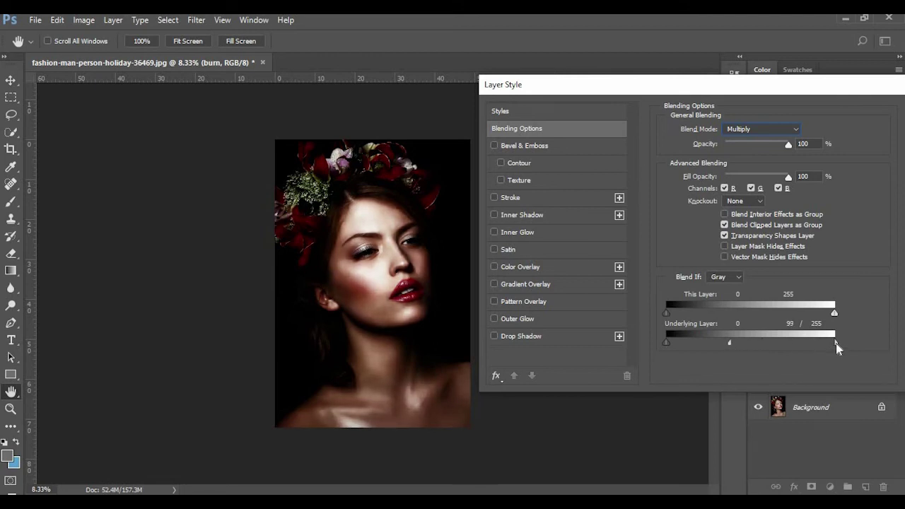
left_click_drag(733, 345, 740, 345)
left_click_drag(791, 84, 636, 93)
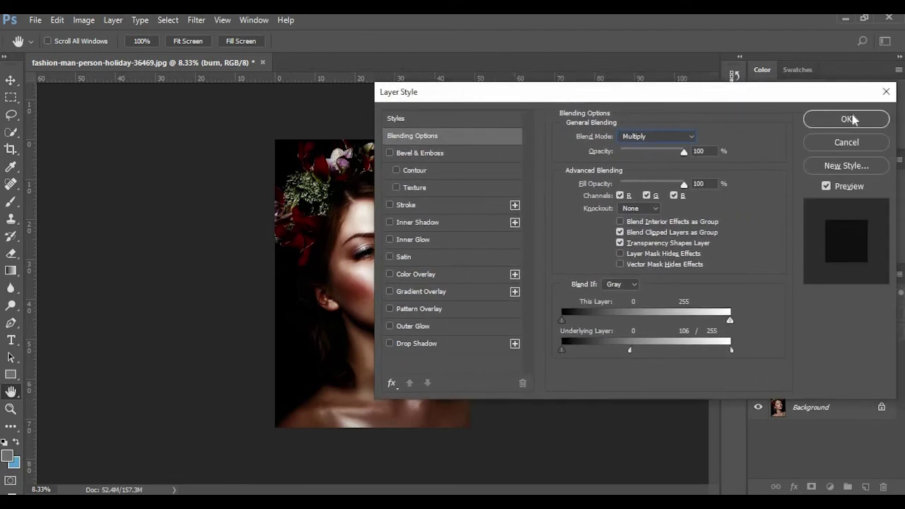
left_click(848, 117)
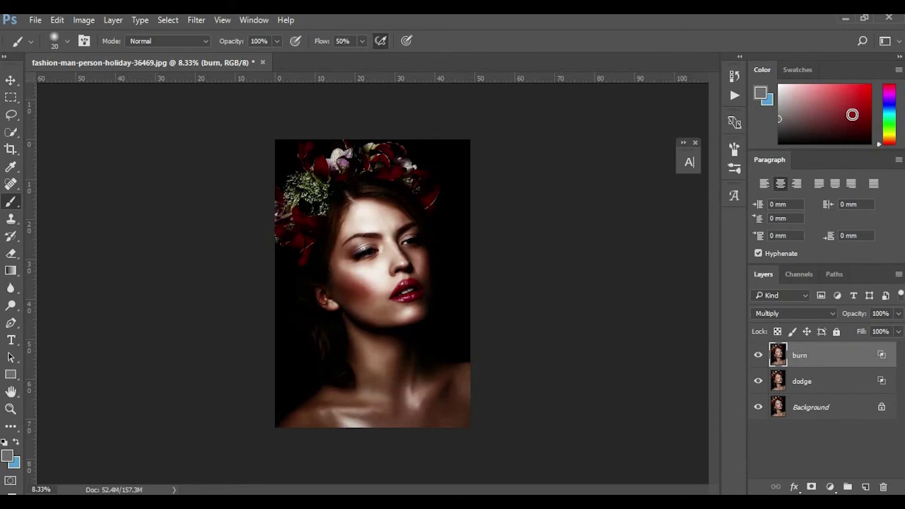
Select both dodge and burn layers and group them into Group 1.
left_click(851, 383, "shift")
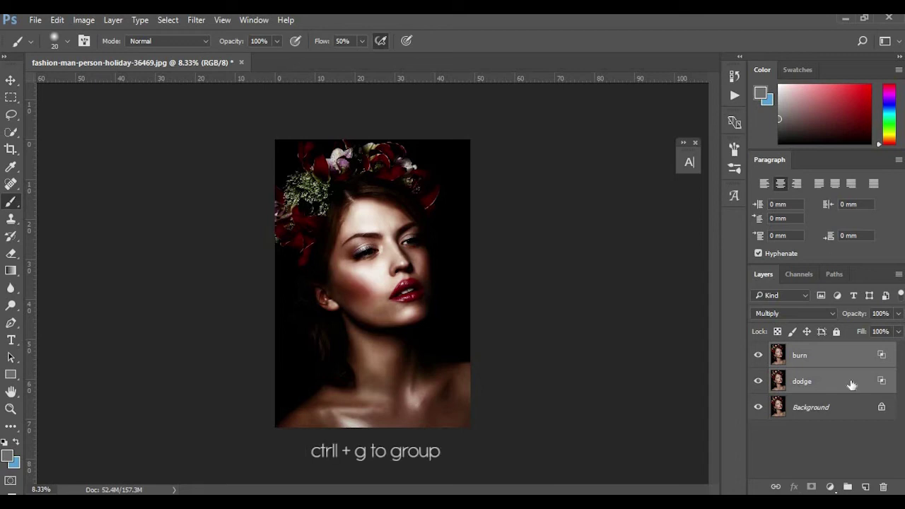
key("ctrl+g")
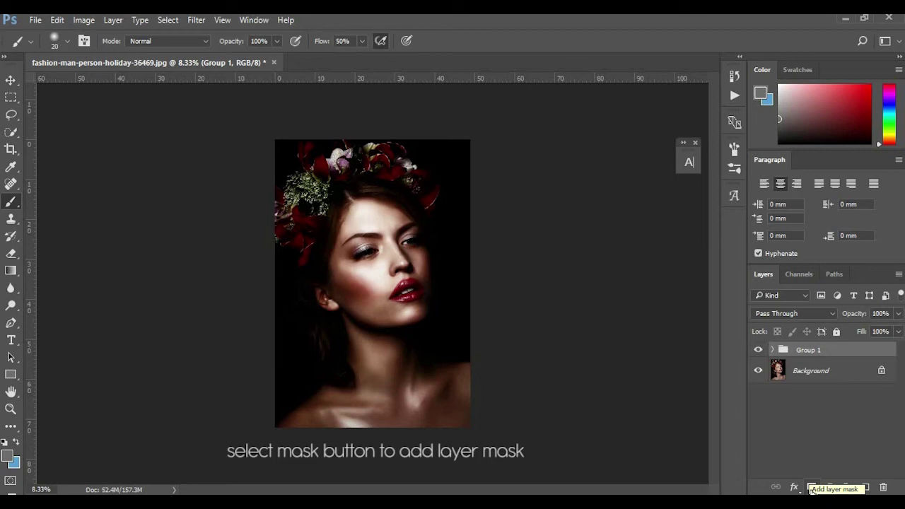
Add a layer mask to Group 1 and make that mask the editing target.
left_click(811, 487)
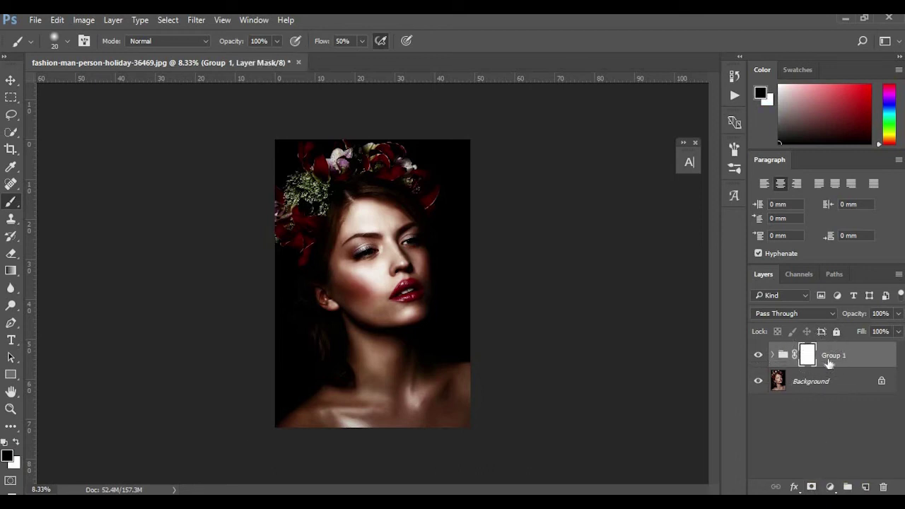
left_click(818, 378)
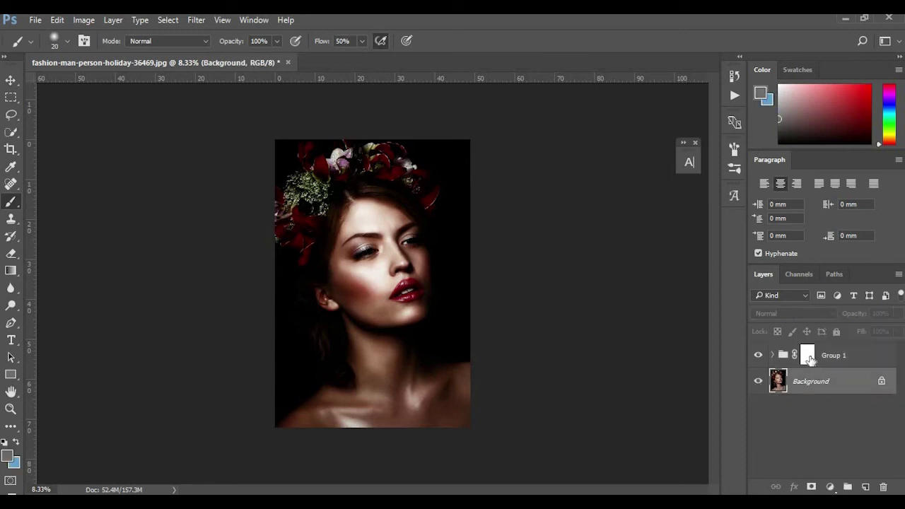
left_click(806, 355)
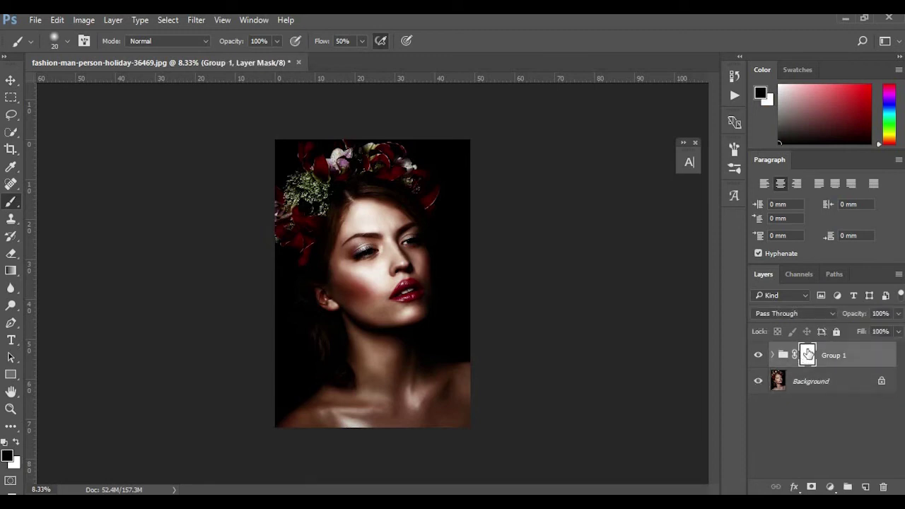
Fill Group 1's mask using Apply Image's default Multiply settings, then hide the group to compare.
left_click(77, 21)
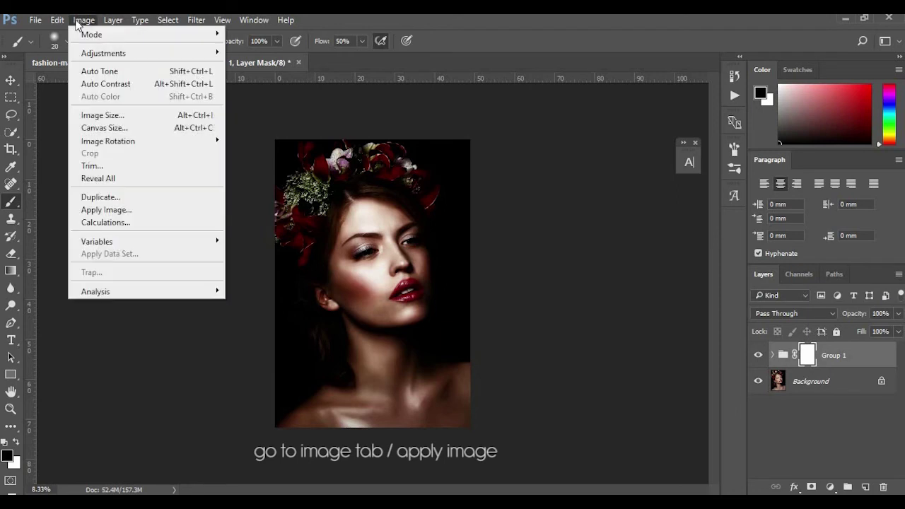
left_click(108, 212)
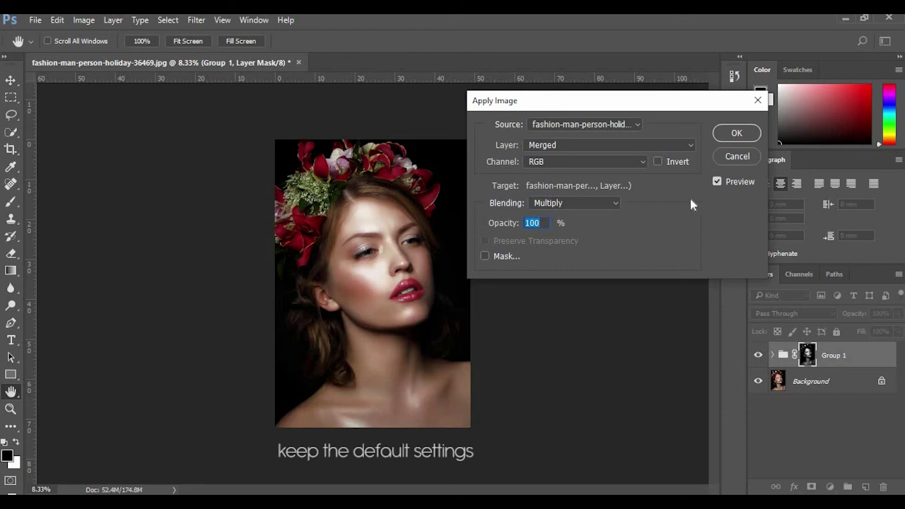
left_click(736, 133)
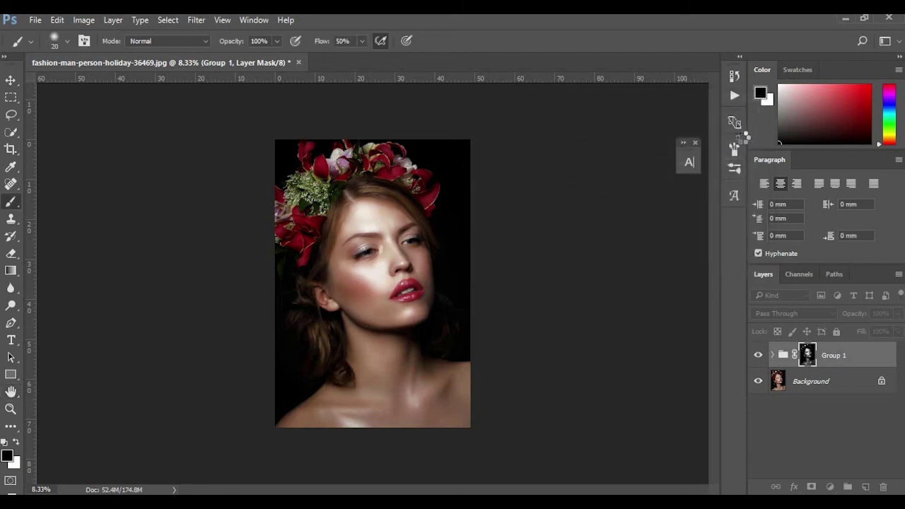
left_click(766, 428)
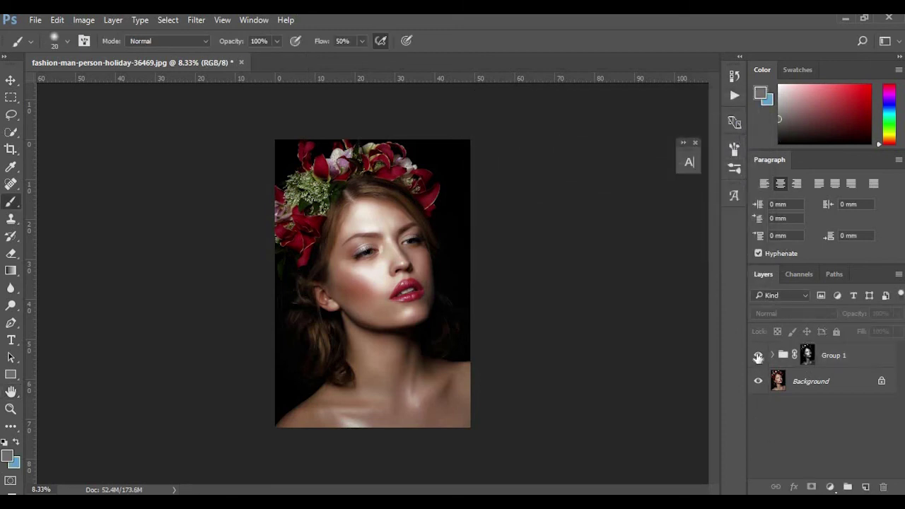
left_click(758, 354)
left_click(757, 356)
left_click(757, 355)
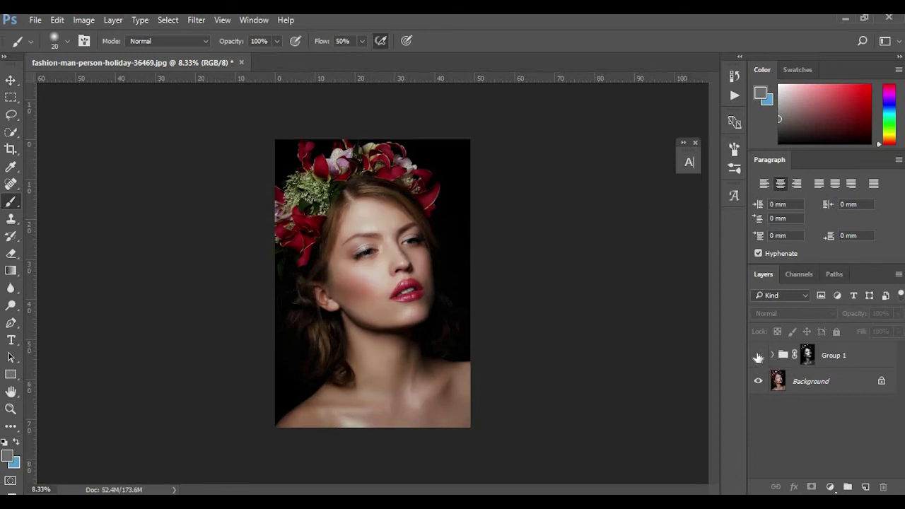
left_click(757, 355)
key("z")
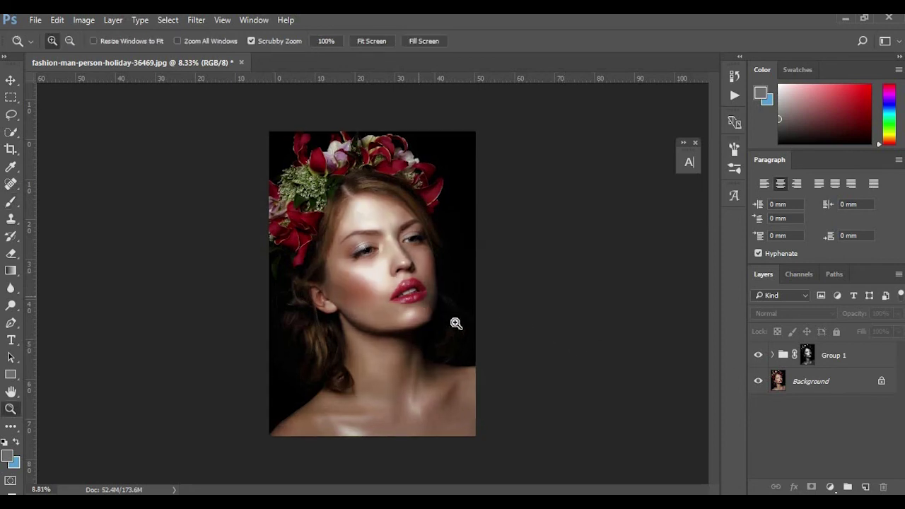
left_click_drag(456, 323, 699, 358)
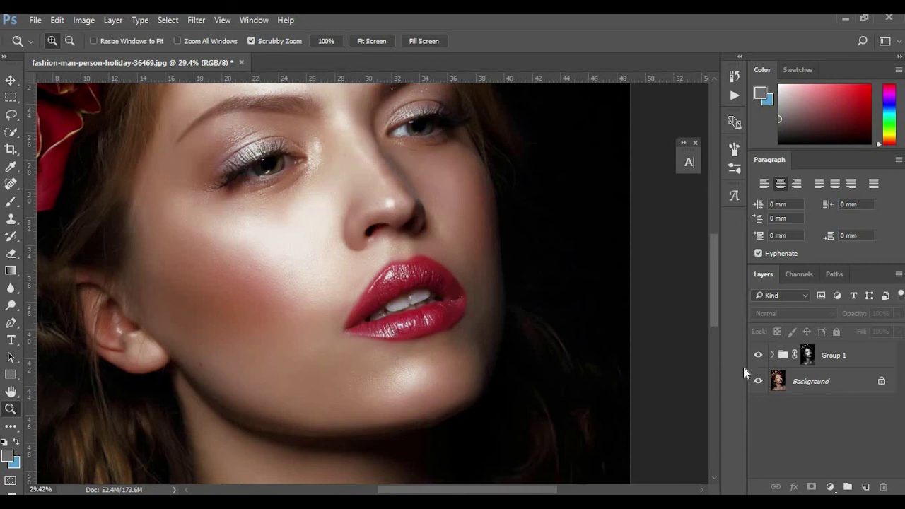
left_click(758, 357)
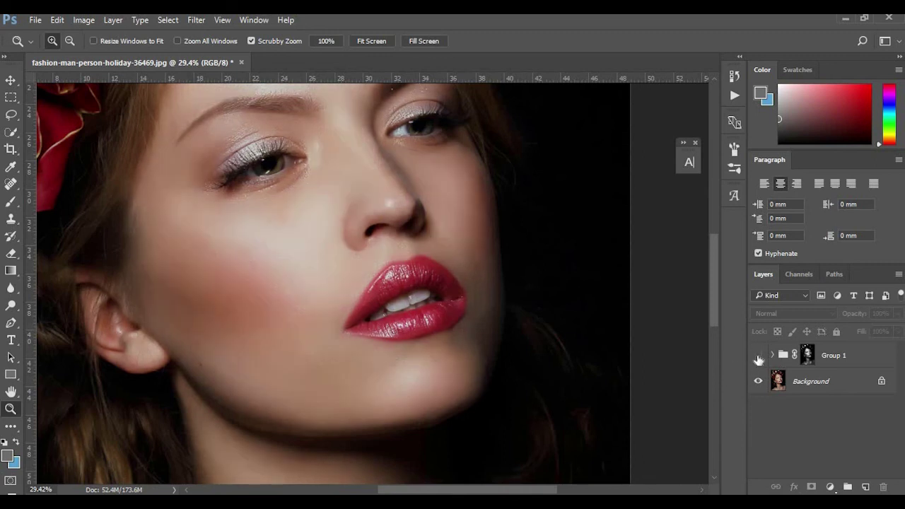
key("ctrl+minus")
key("ctrl+minus")
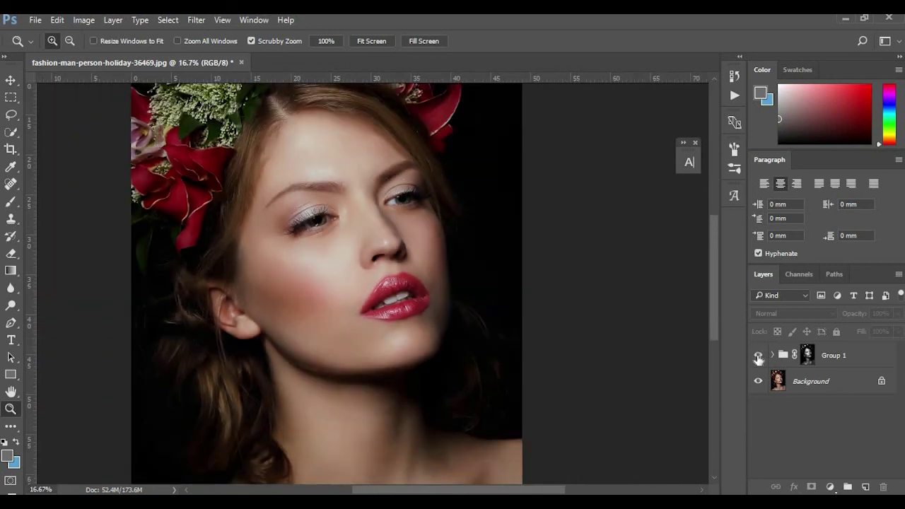
left_click(757, 357)
left_click(757, 357)
key("ctrl+minus")
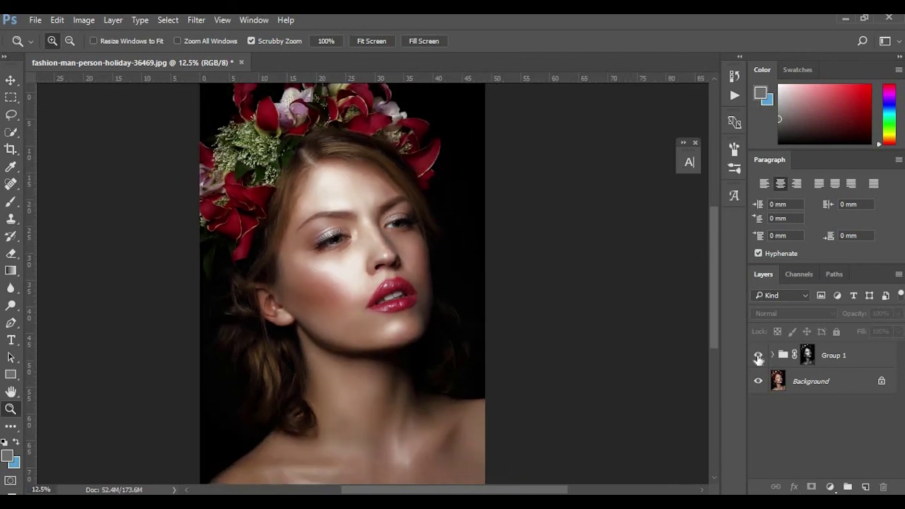
key("ctrl+minus")
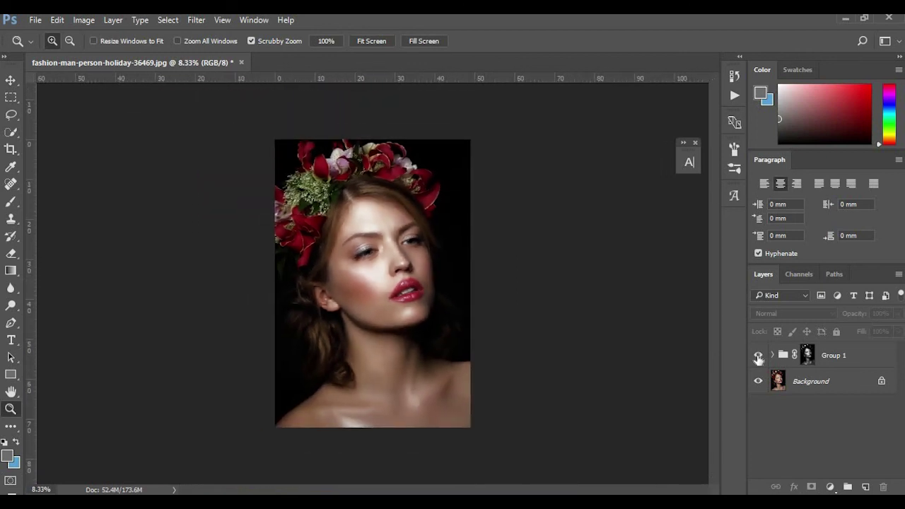